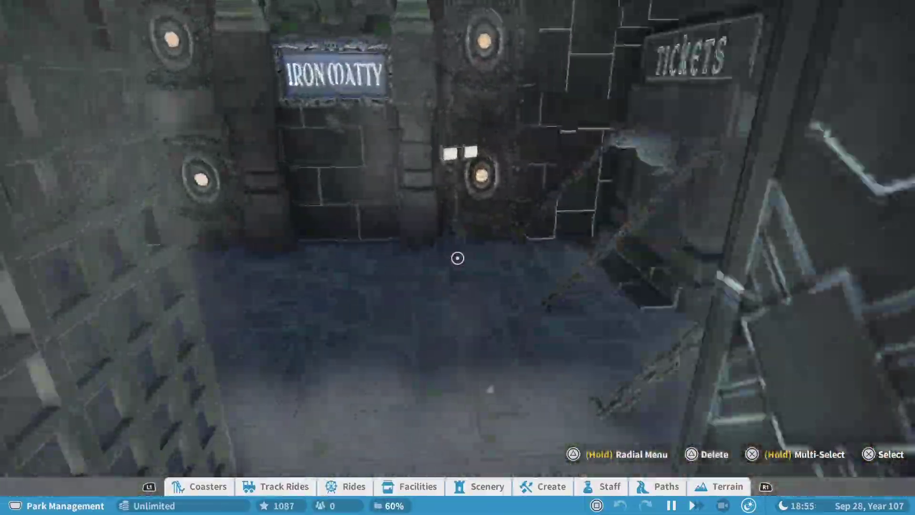
Swing the camera over the dive coaster's fog-filled pit and look straight down.
{"action": "left_click_drag", "start_coordinate": [457, 259], "coordinate": [457, 258]}
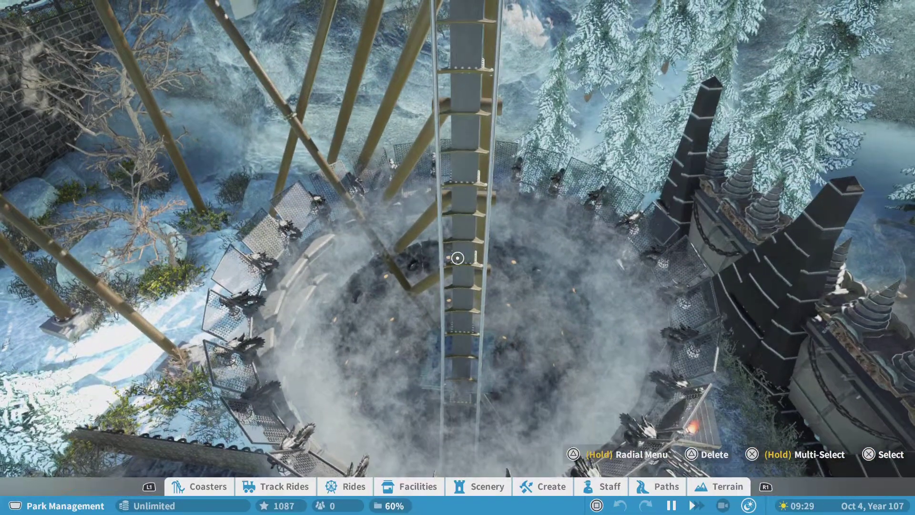
Open the Chamber coaster's info panel, confirm it is still testing, then close it.
{"action": "left_click", "coordinate": [457, 257]}
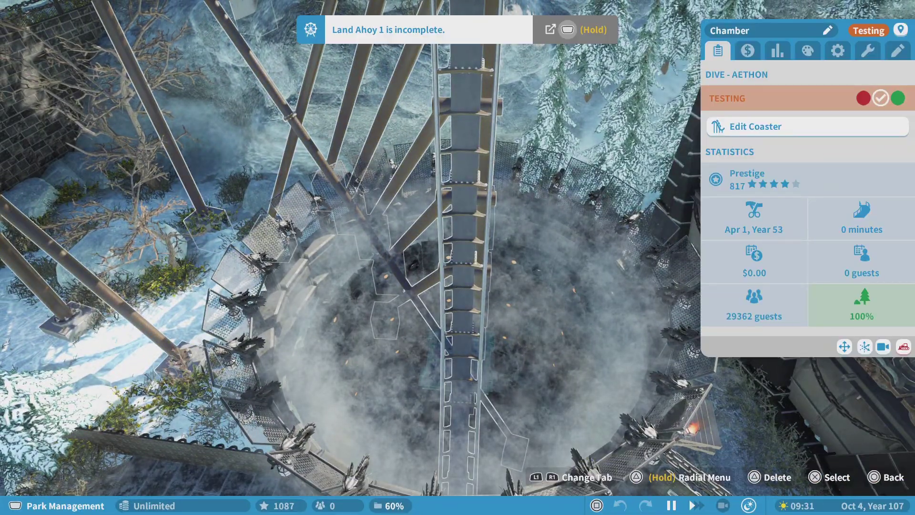
{"action": "key", "text": "Escape"}
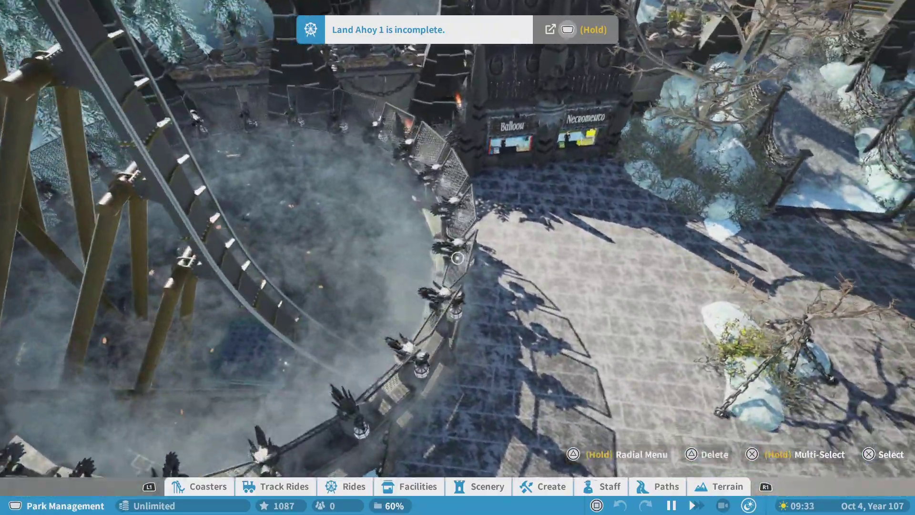